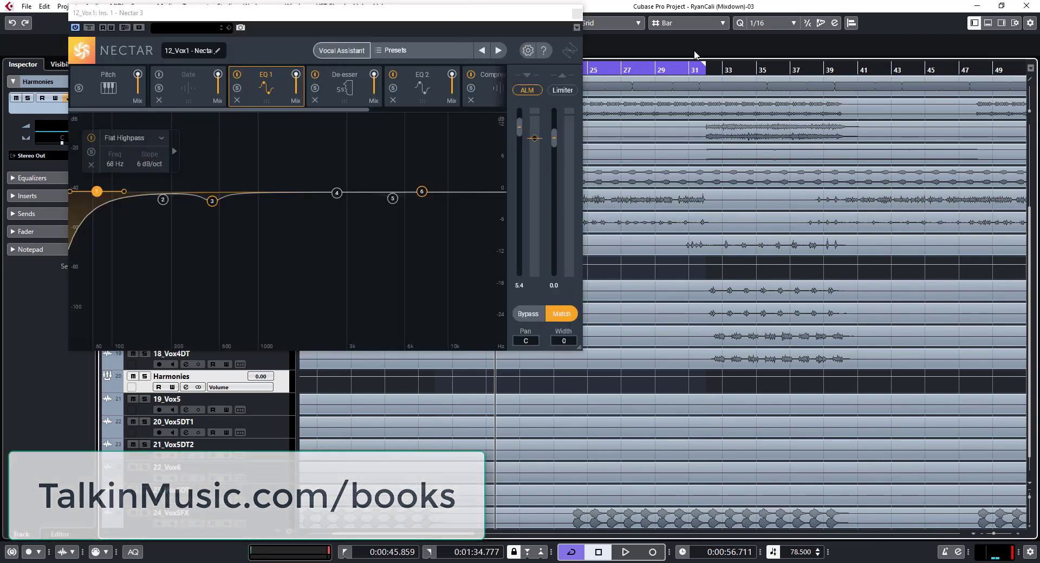
Step: Open the MixConsole and review the highpass filter and filter 3 in EQ 1 of the 12_Vox1 Nectar 3 insert
click(577, 13)
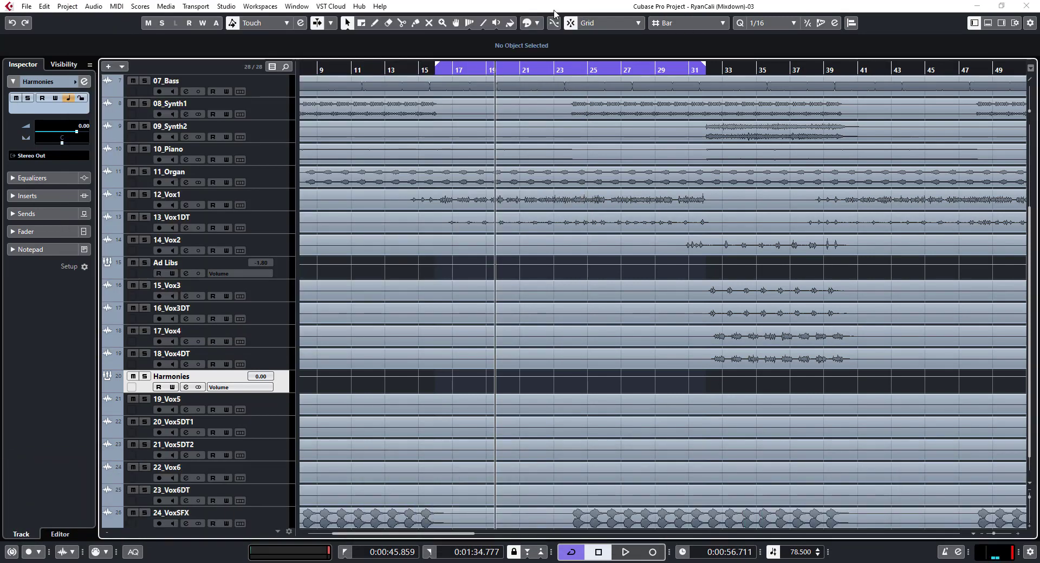
key(F3)
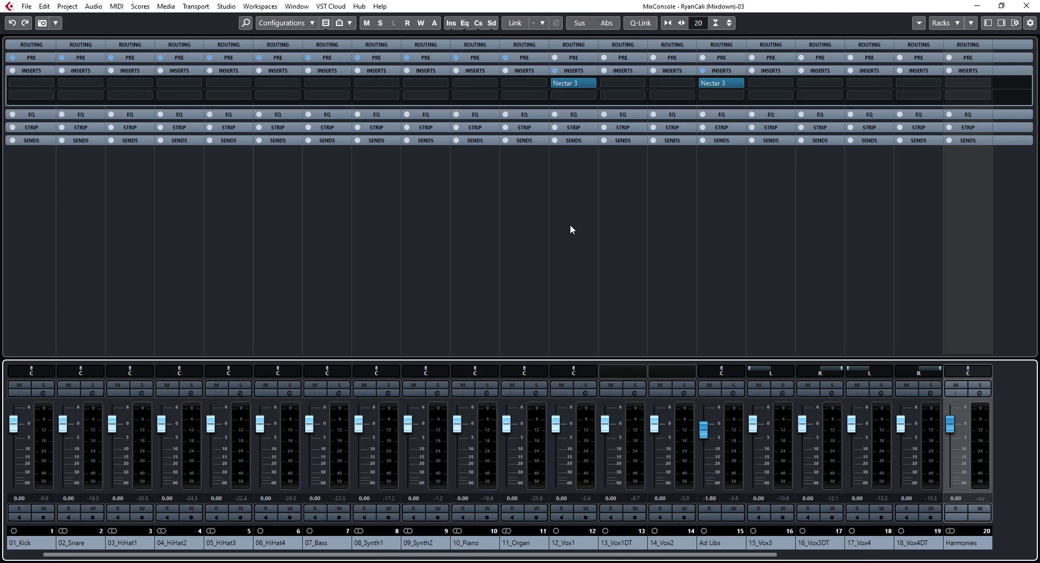
click(564, 81)
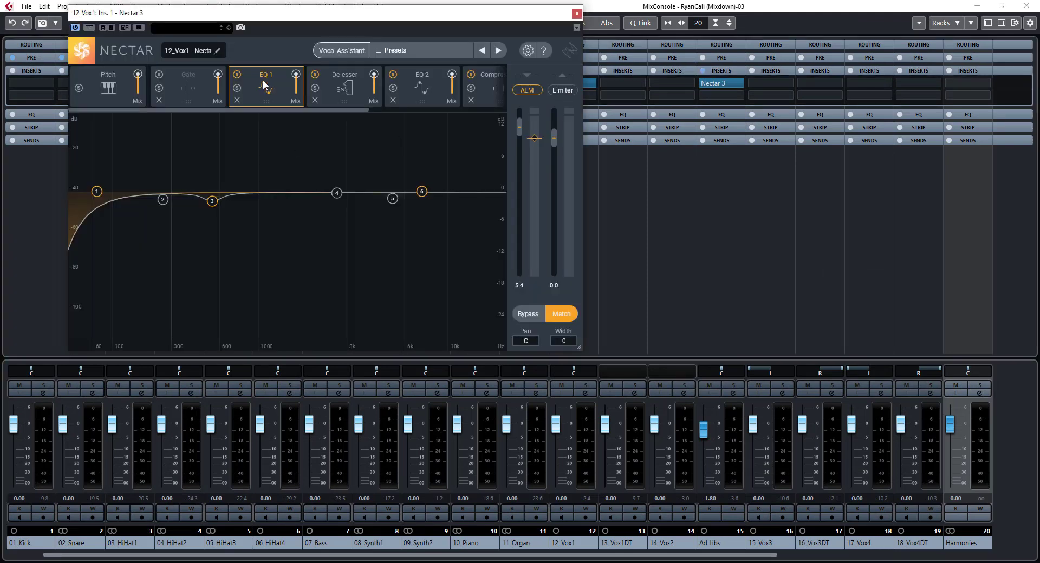
click(98, 191)
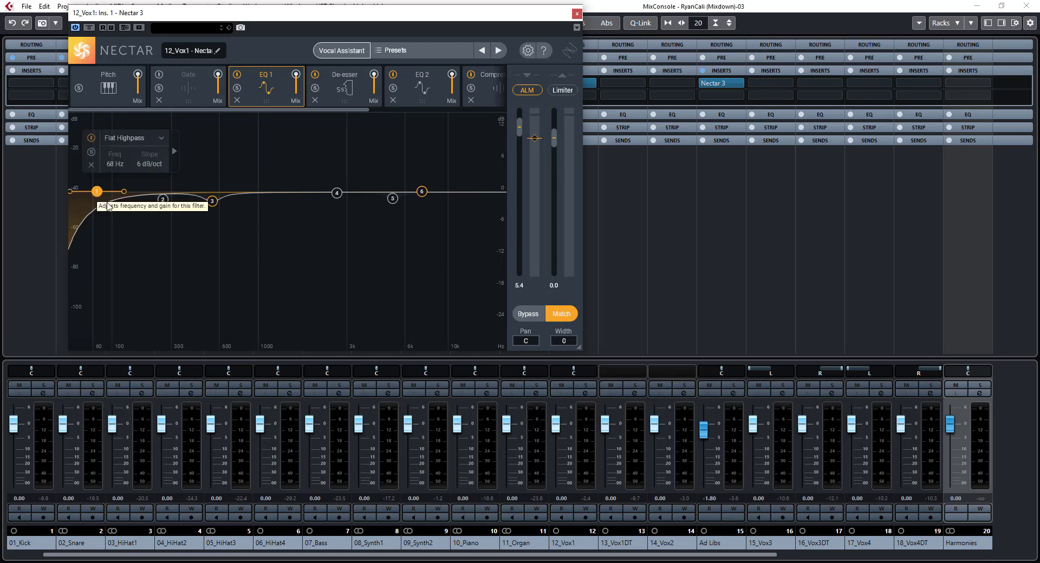
click(213, 201)
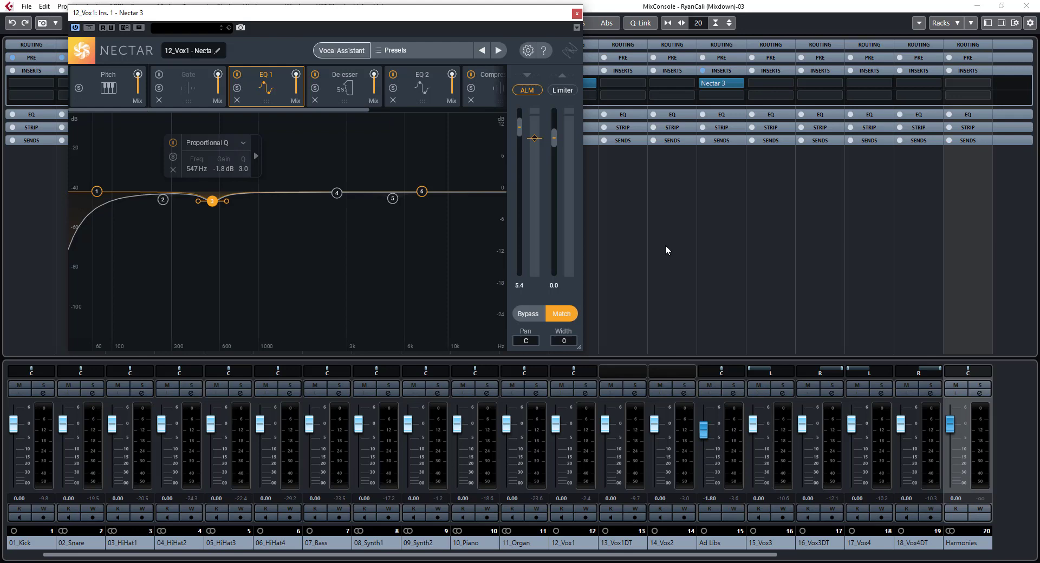
Step: Review the De-esser and EQ 2 filters 7 and 11 of the 12_Vox1 Nectar 3 insert, and close the plug-in
click(340, 92)
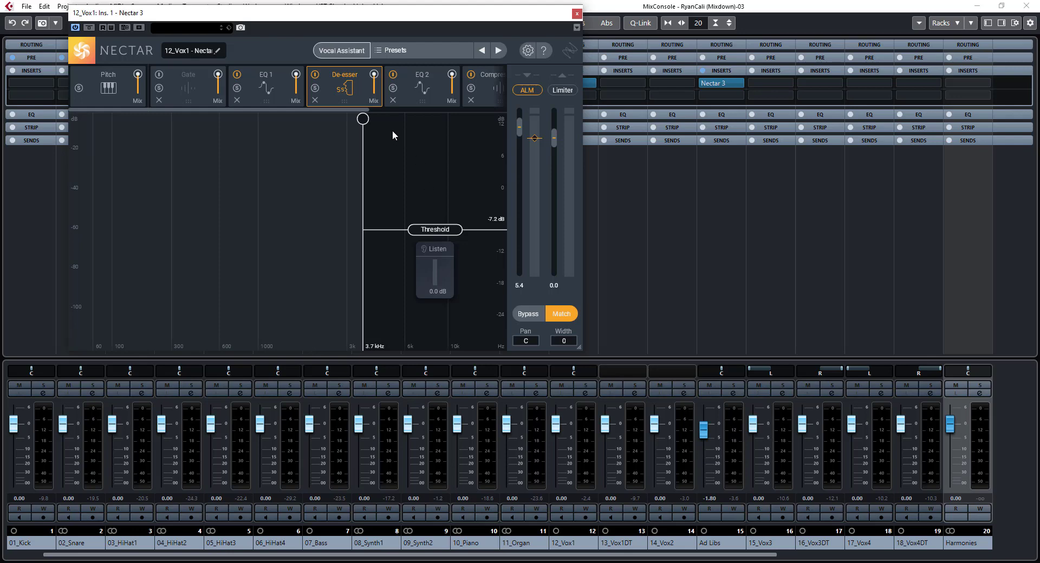
click(422, 87)
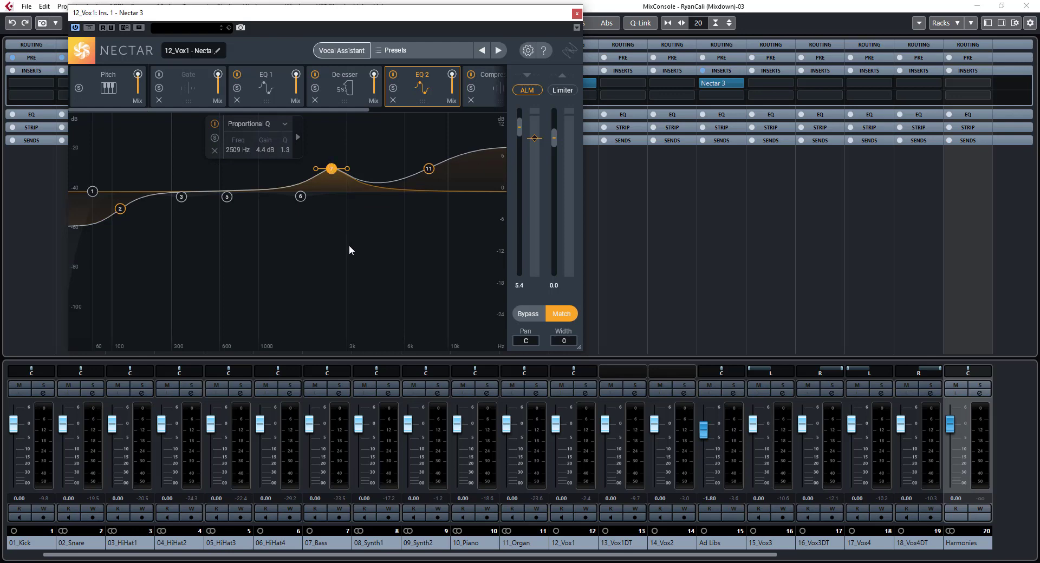
click(428, 169)
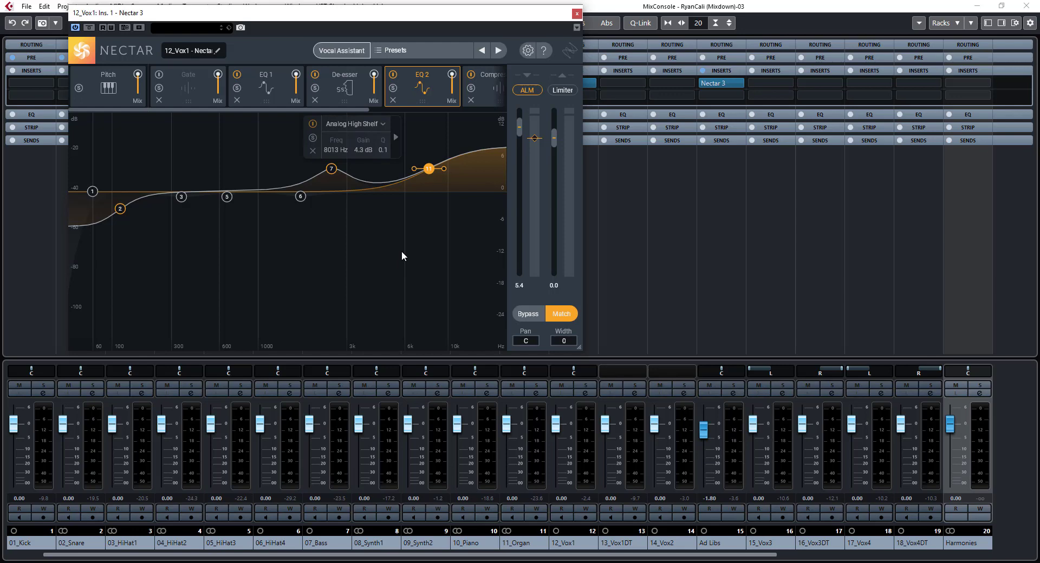
click(577, 13)
Step: Open Nectar 3 on the Ad Libs channel and review EQ 1 filters 1, 2, 3 and 5, the De-esser and the EQ 2 low shelf
drag(712, 83, 712, 84)
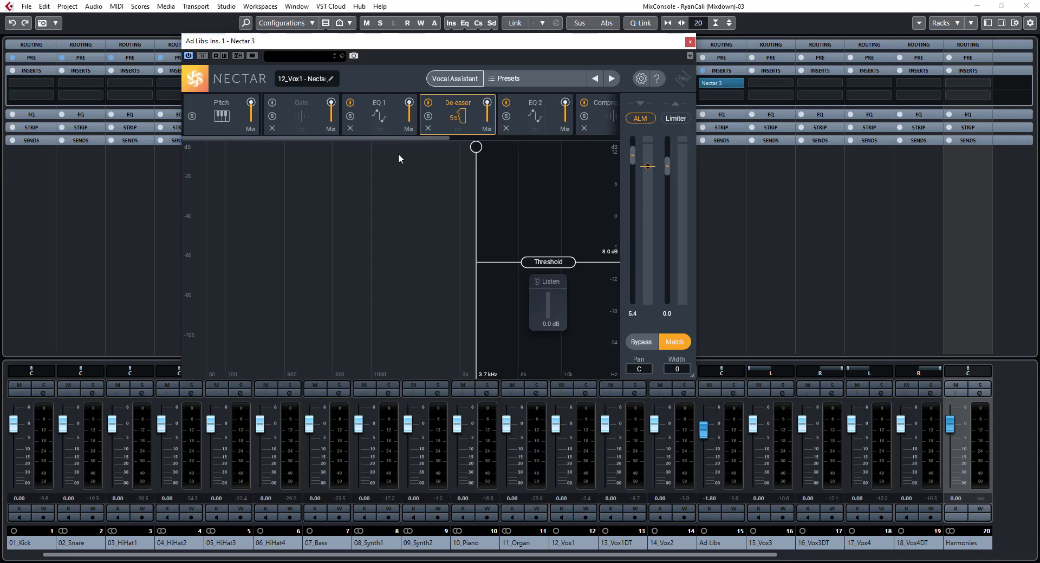
click(359, 119)
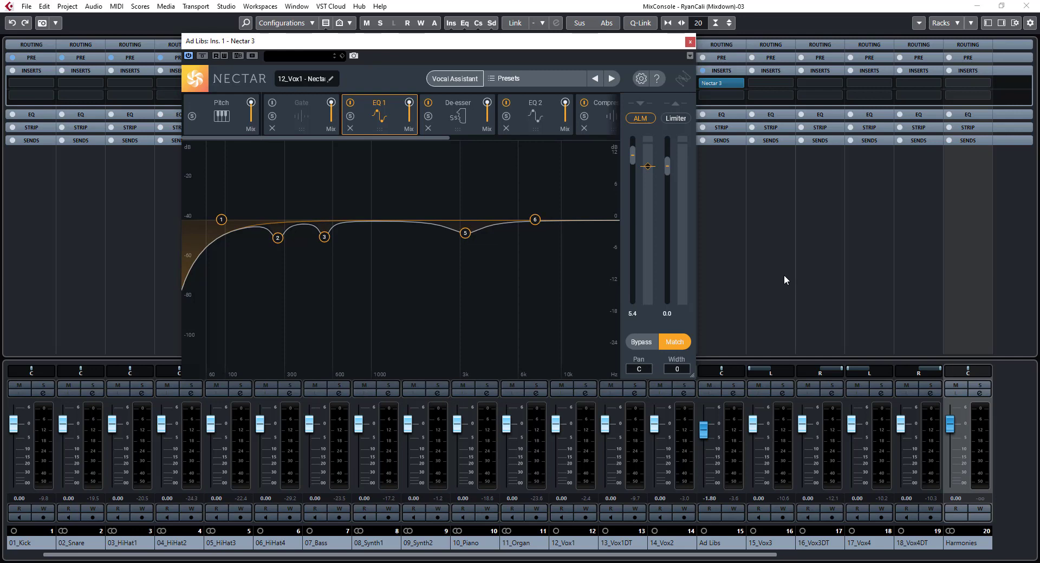
click(221, 220)
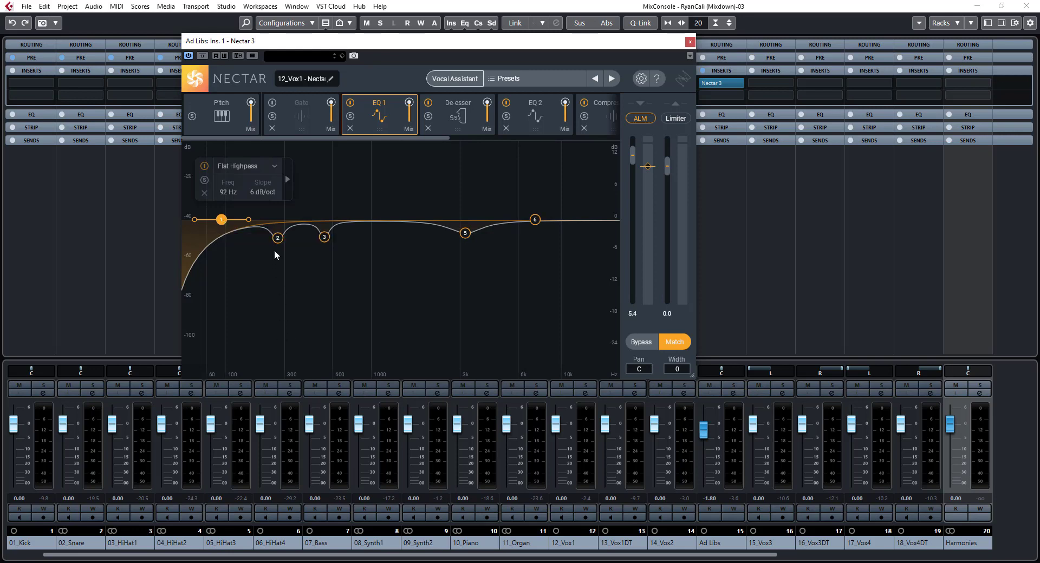
click(278, 239)
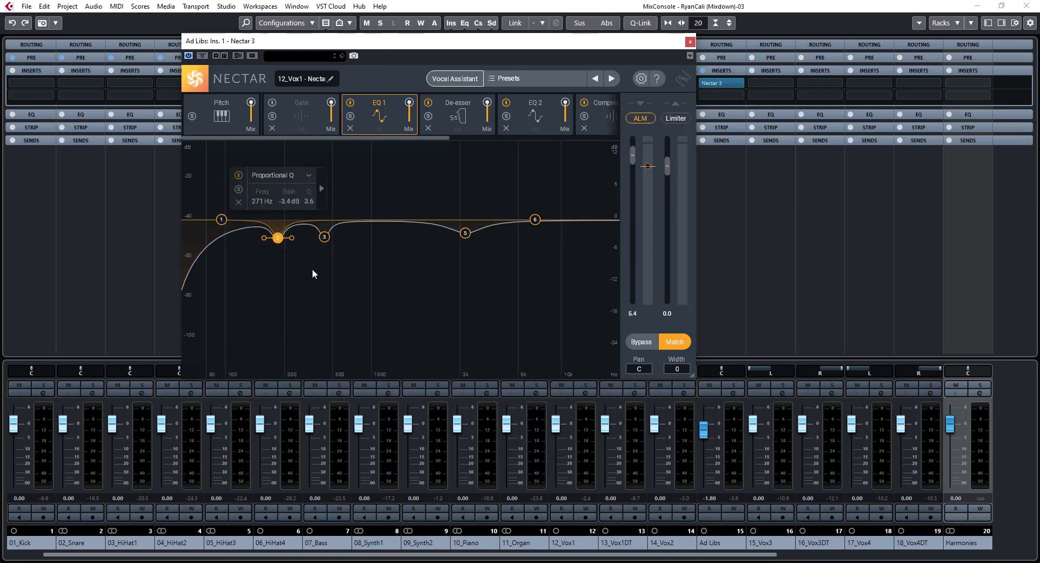
click(324, 237)
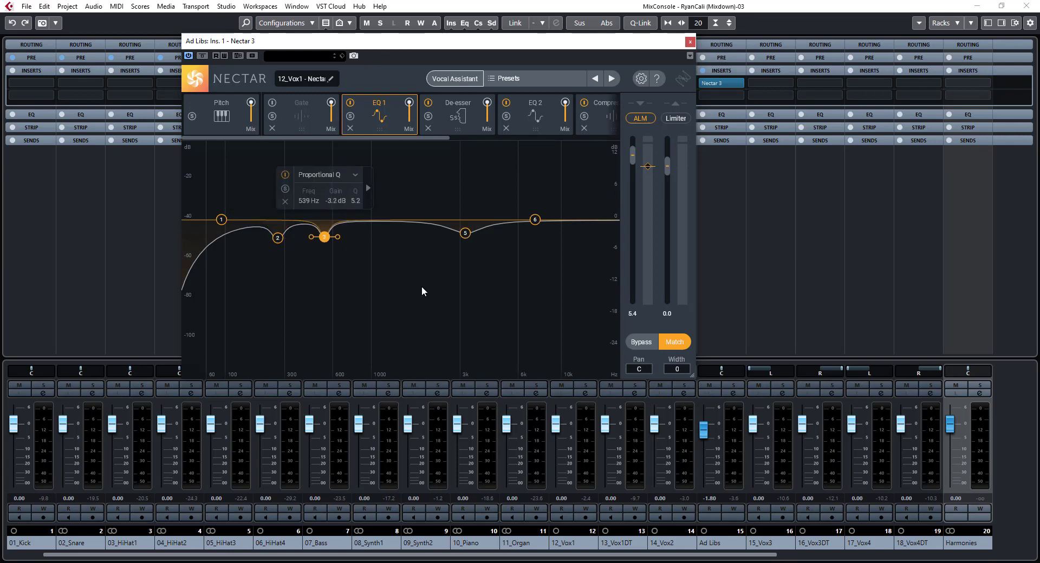
click(465, 233)
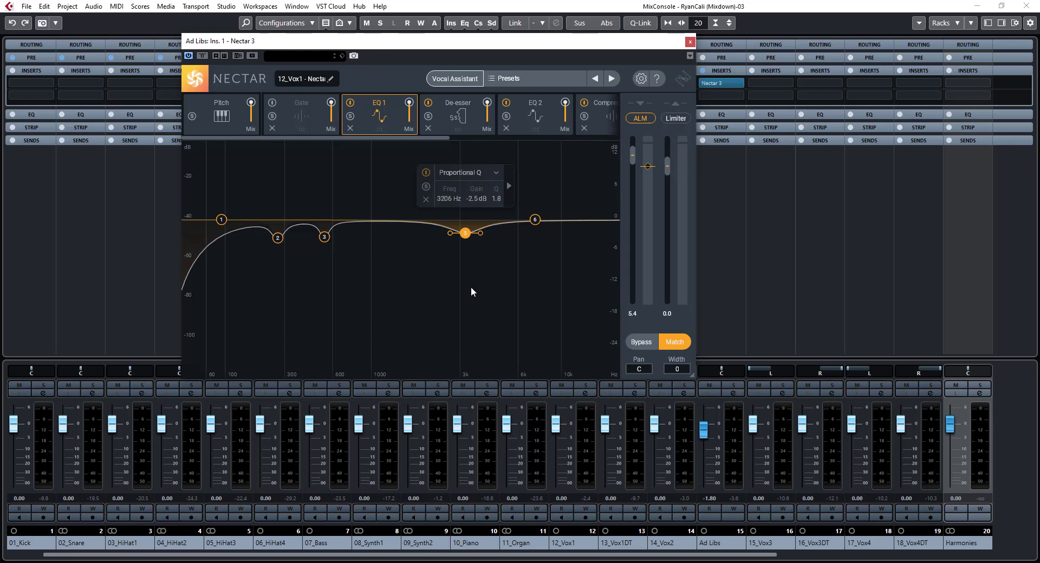
click(458, 115)
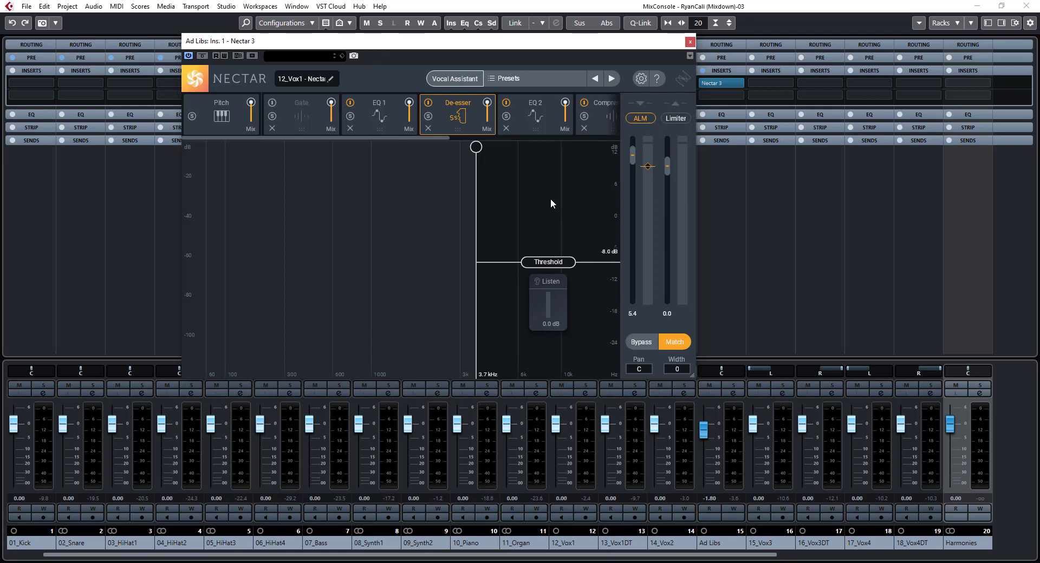
click(532, 111)
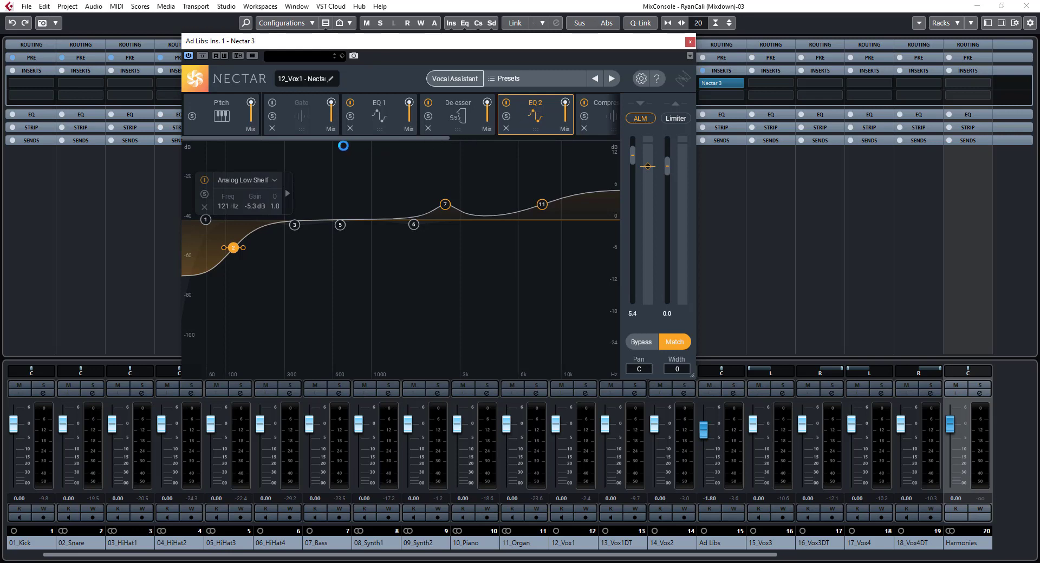
Step: Disable the Delay, Reverb and Compressor 1 modules in the Ad Libs channel's Nectar 3
drag(326, 137, 572, 132)
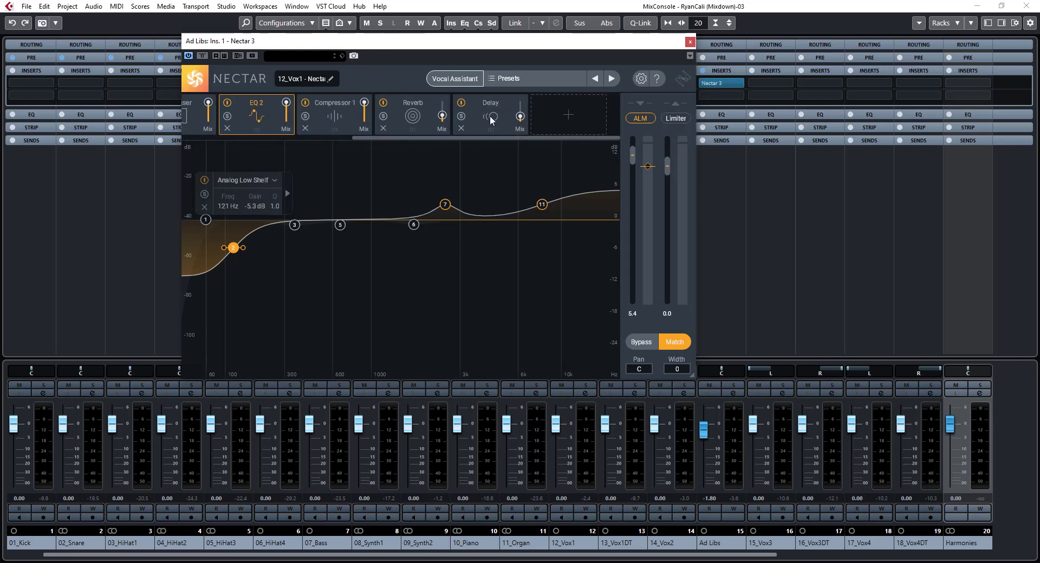
click(461, 103)
click(383, 103)
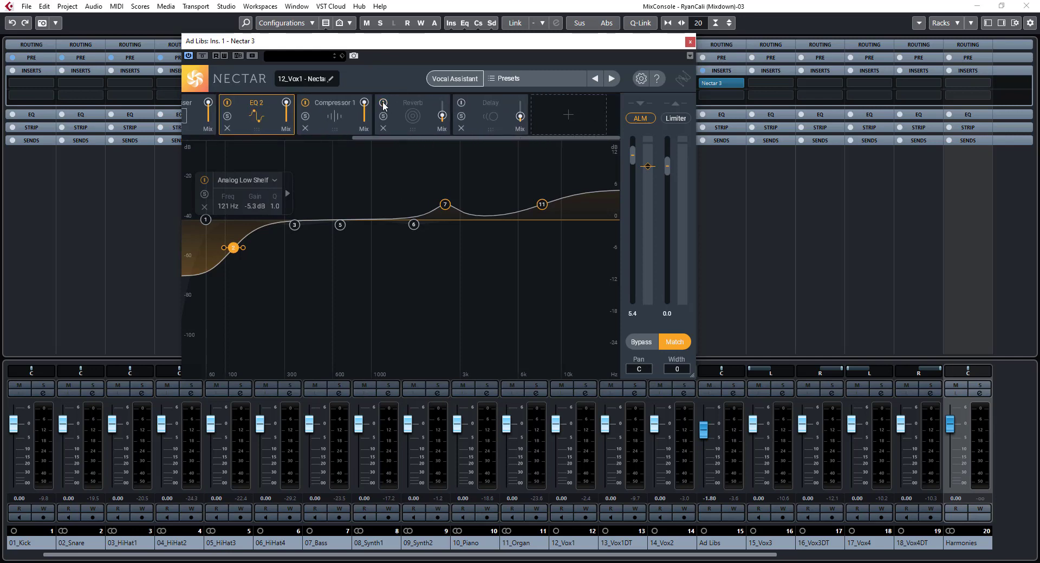
click(306, 101)
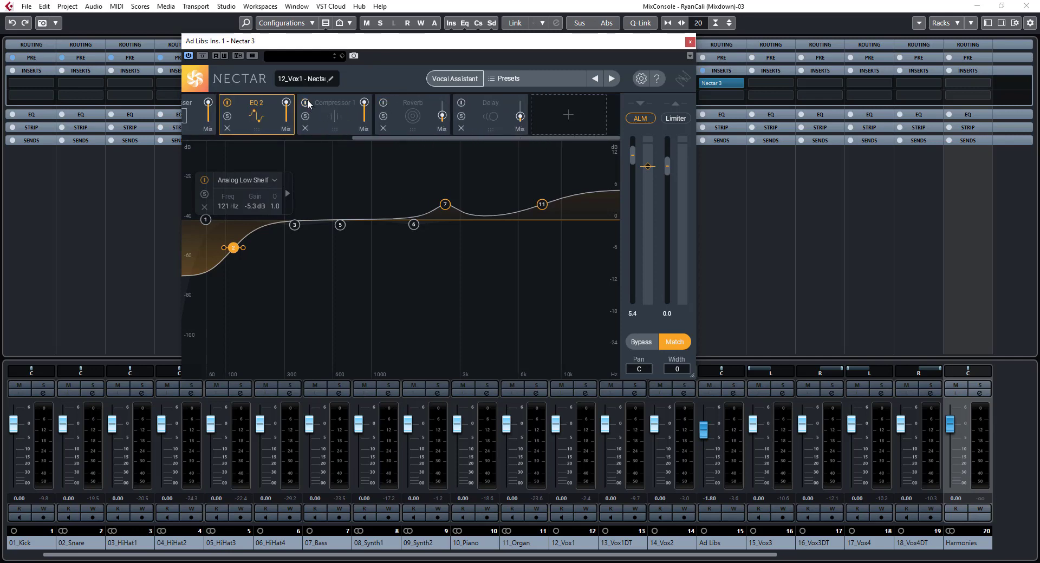
Step: Check the Reverb, Compressor 1 and EQ 1 modules of the Ad Libs Nectar 3, and close the plug-in
click(410, 118)
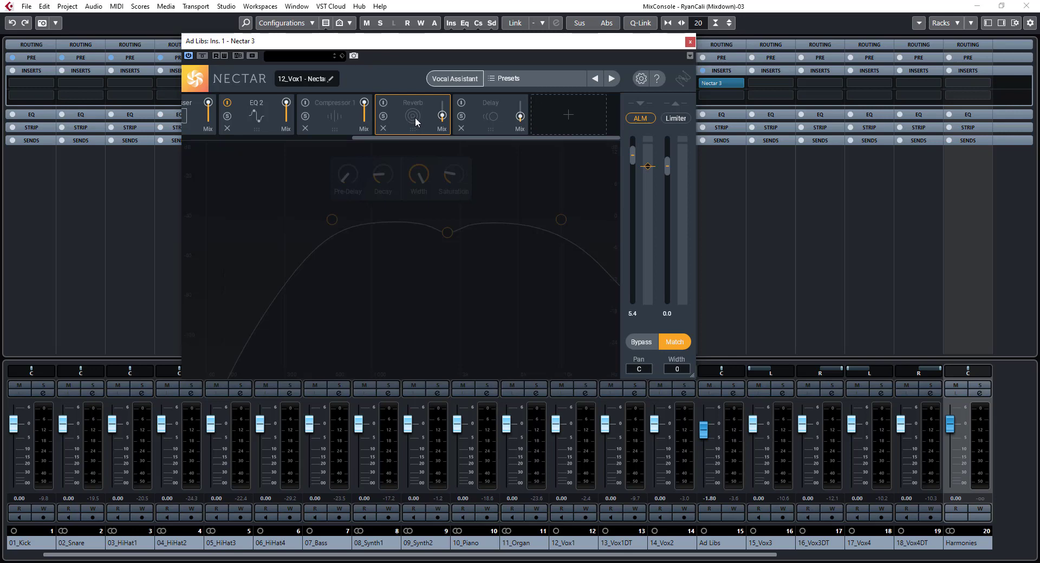
drag(479, 139, 356, 150)
click(532, 113)
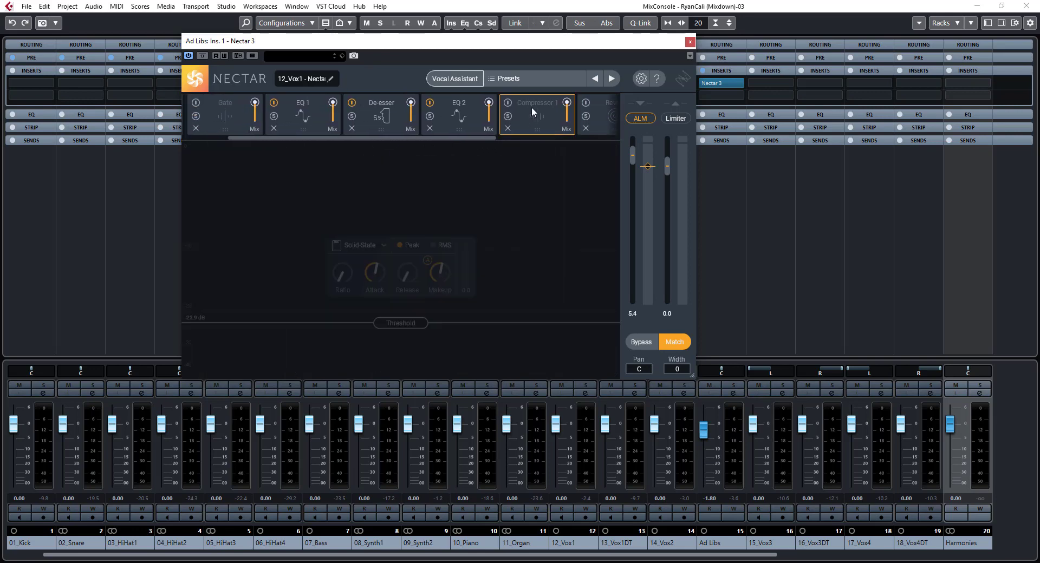
click(302, 119)
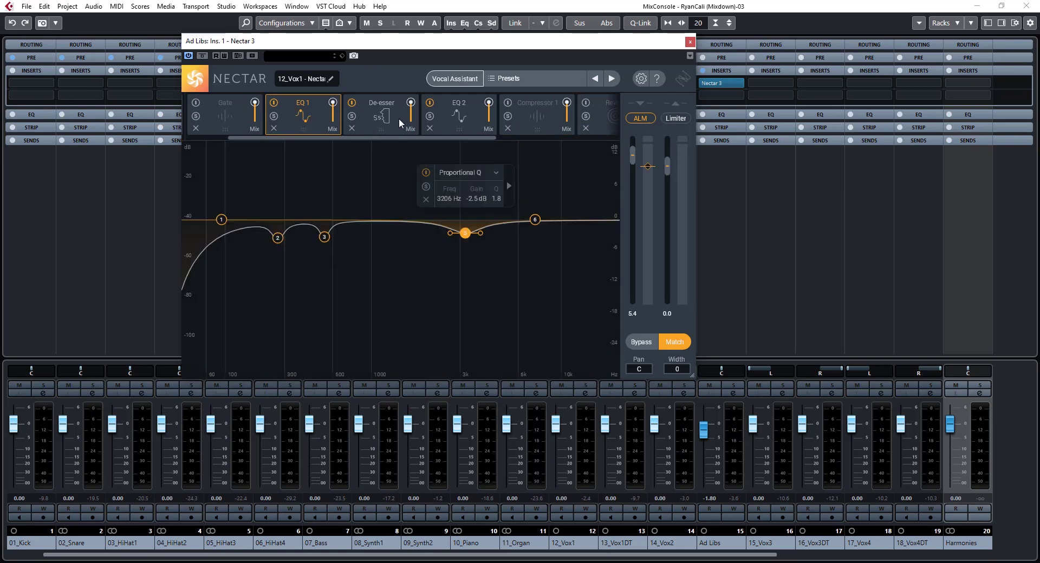
click(690, 42)
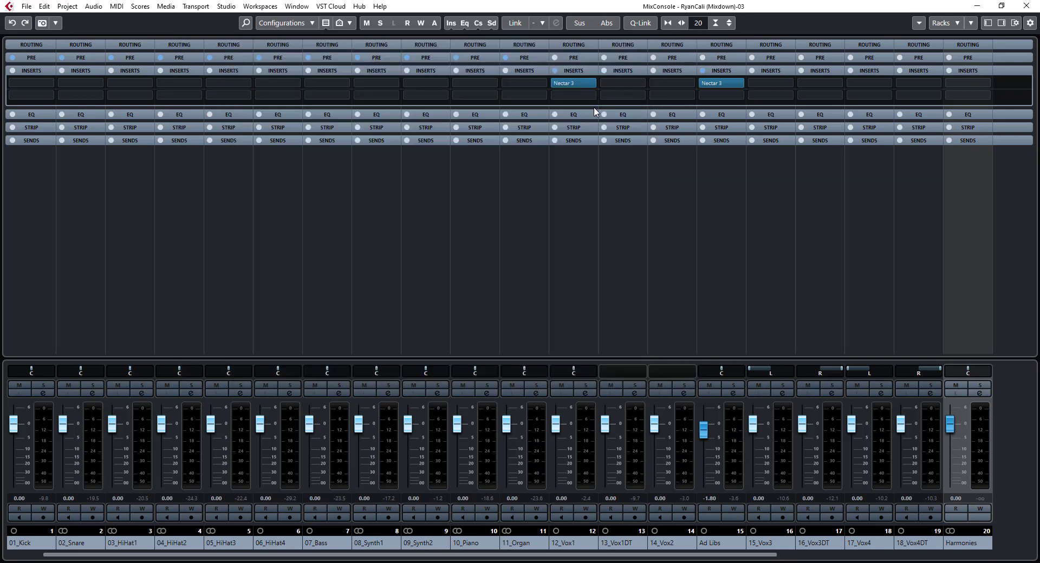
Step: Disable the Compressor 1 and Reverb modules in the 12_Vox1 channel's Nectar 3, and close the plug-in
click(566, 82)
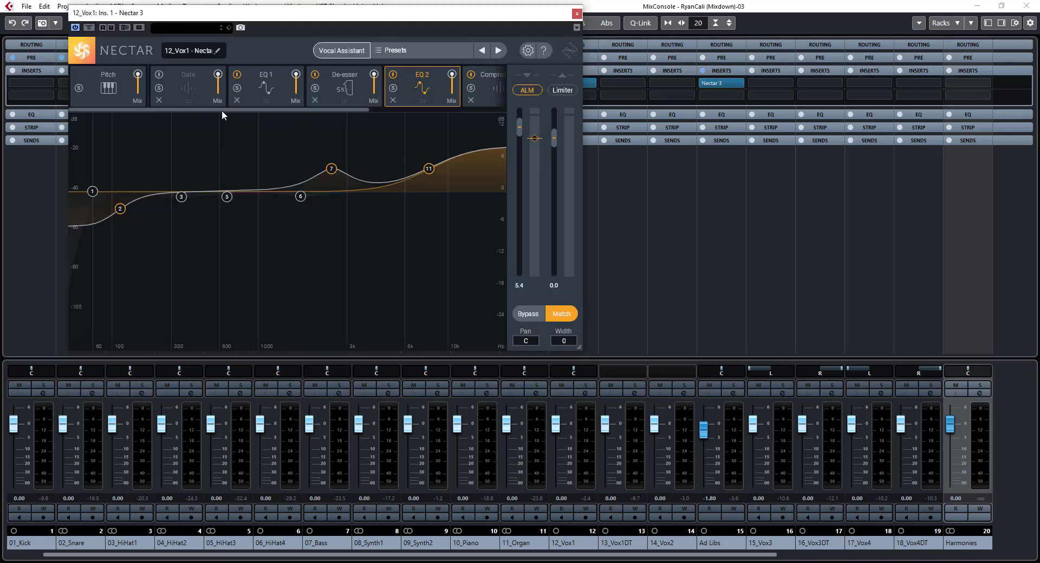
drag(222, 109, 335, 110)
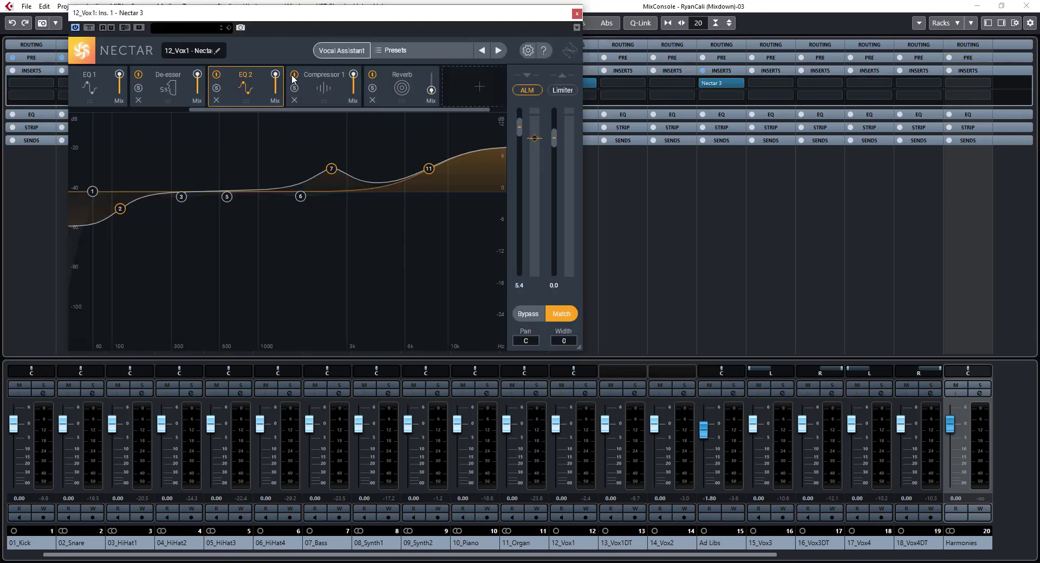
click(293, 75)
click(372, 75)
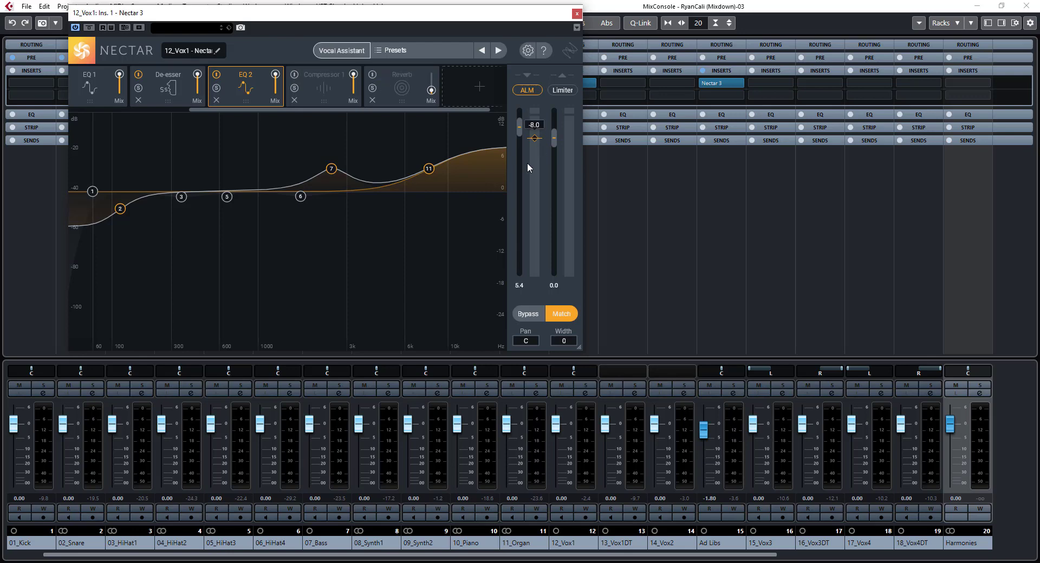
click(577, 13)
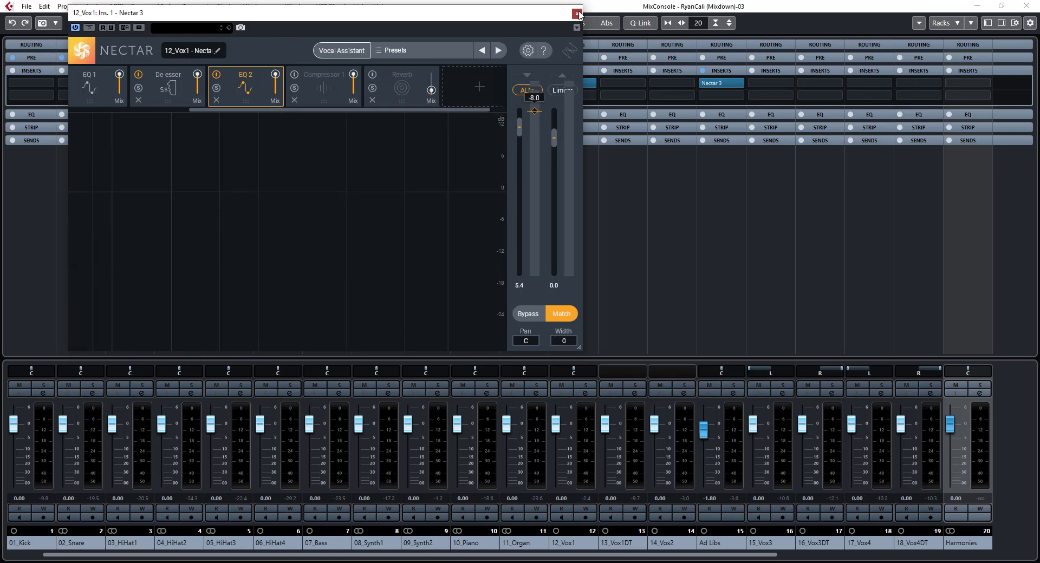
Step: Solo the 12_Vox1, 13_Vox1DT, 14_Vox2 and Ad Libs channels
click(587, 386)
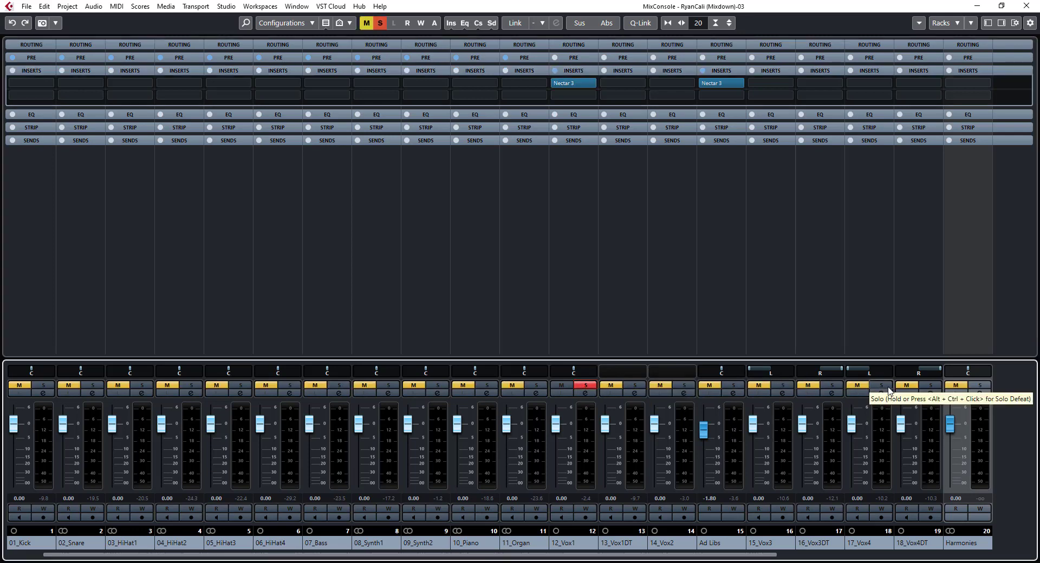
click(737, 385)
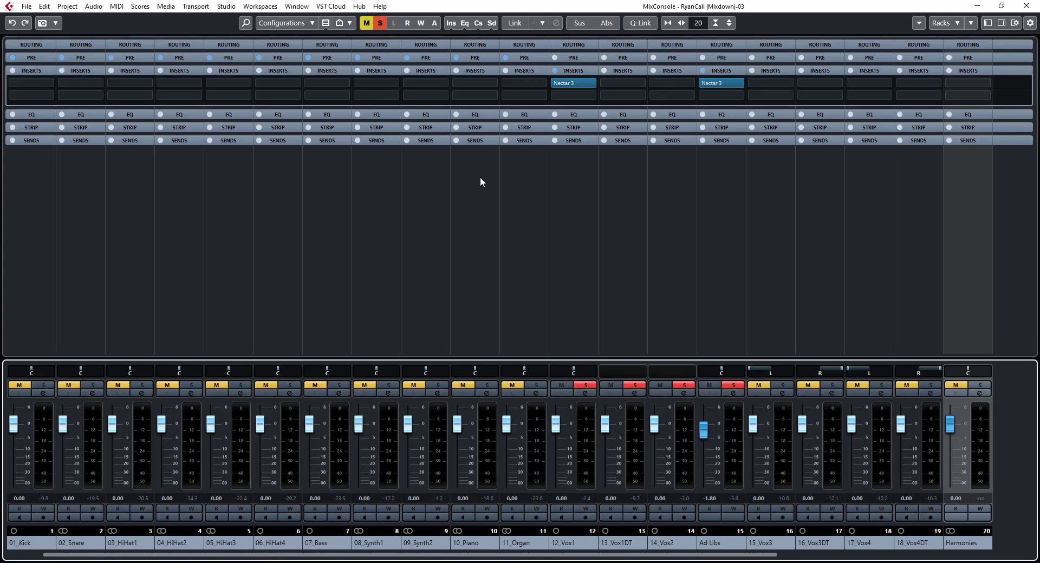
Step: Play the soloed vocals and compare them with all channel inserts bypassed and active
click(452, 24)
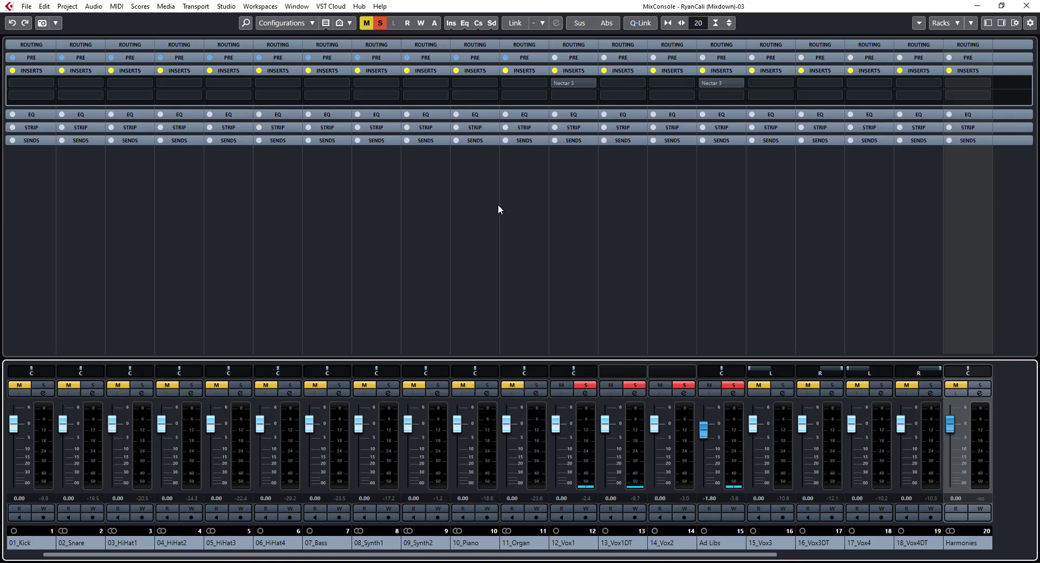
alt+click(449, 24)
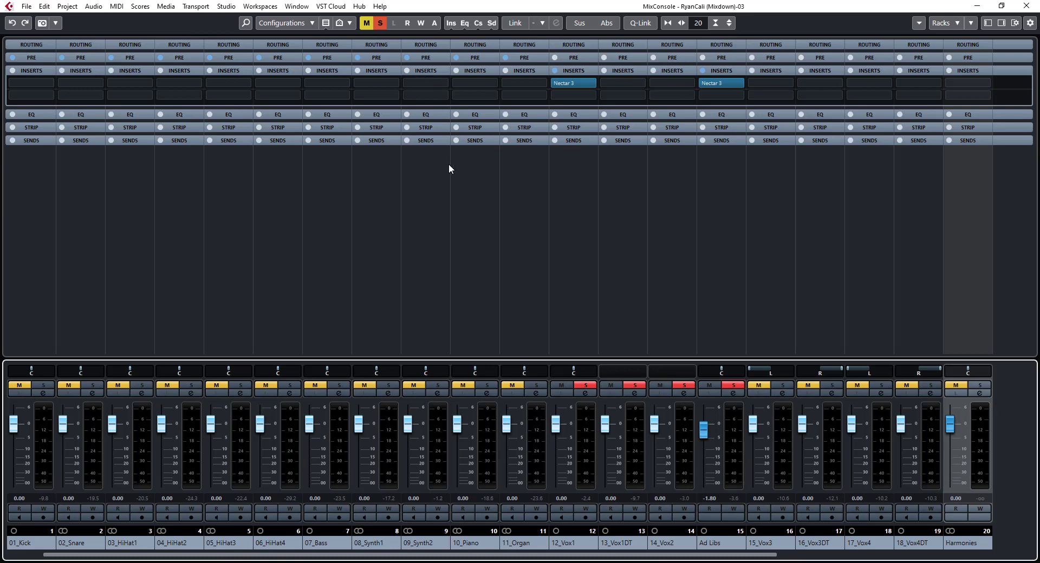
key(space)
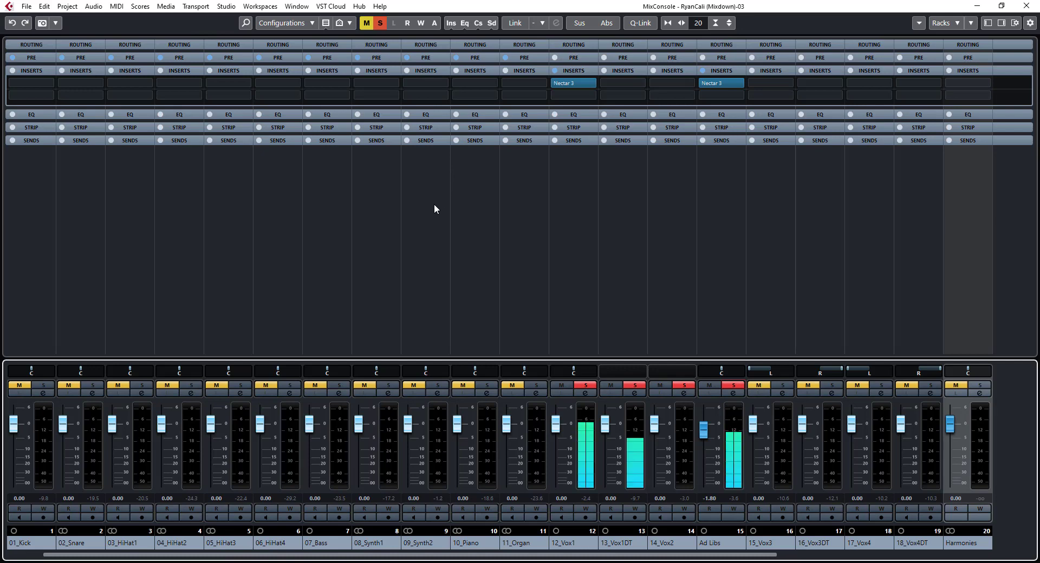
click(453, 23)
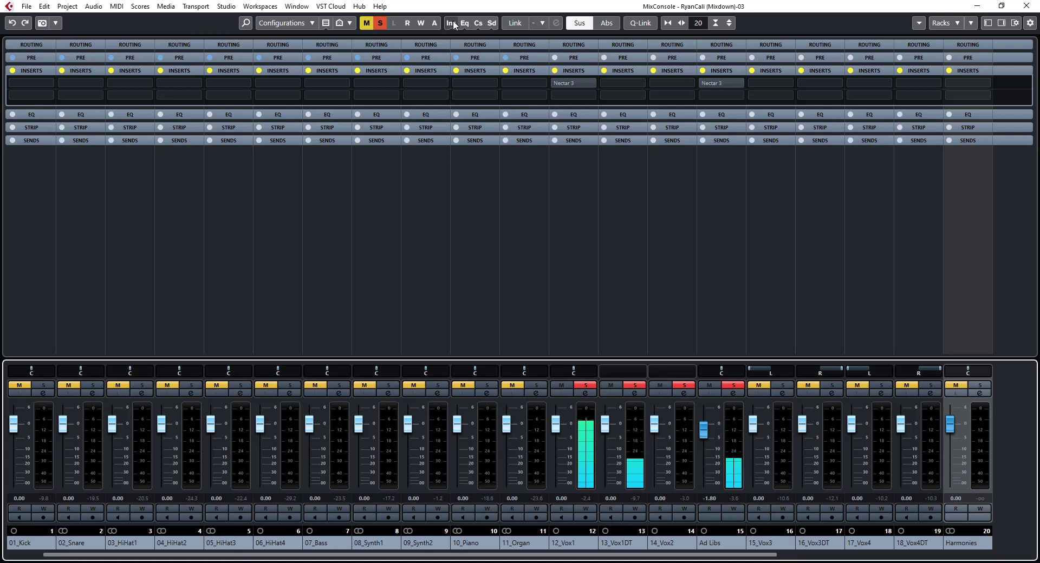
click(453, 20)
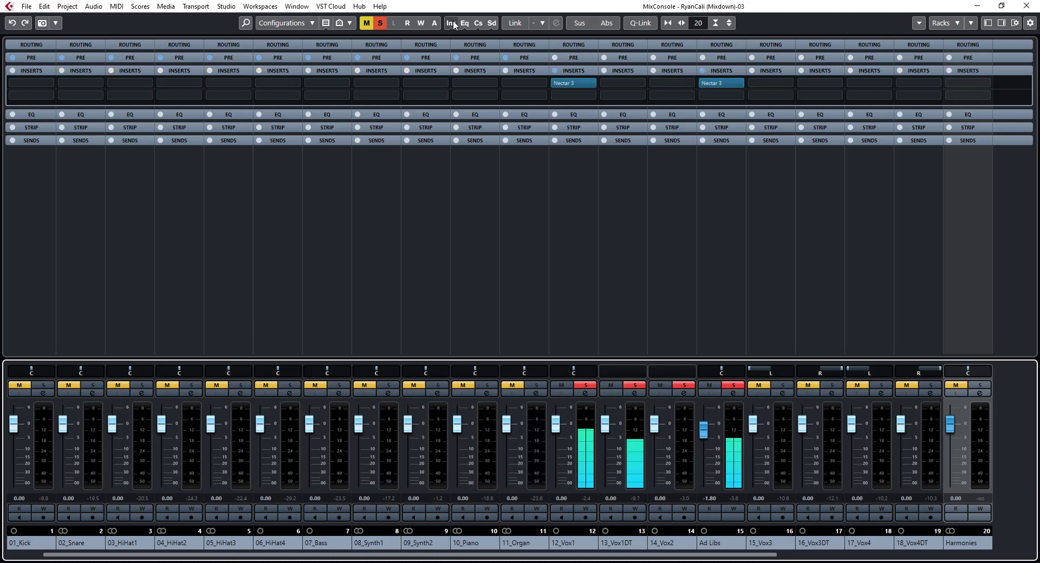
click(453, 20)
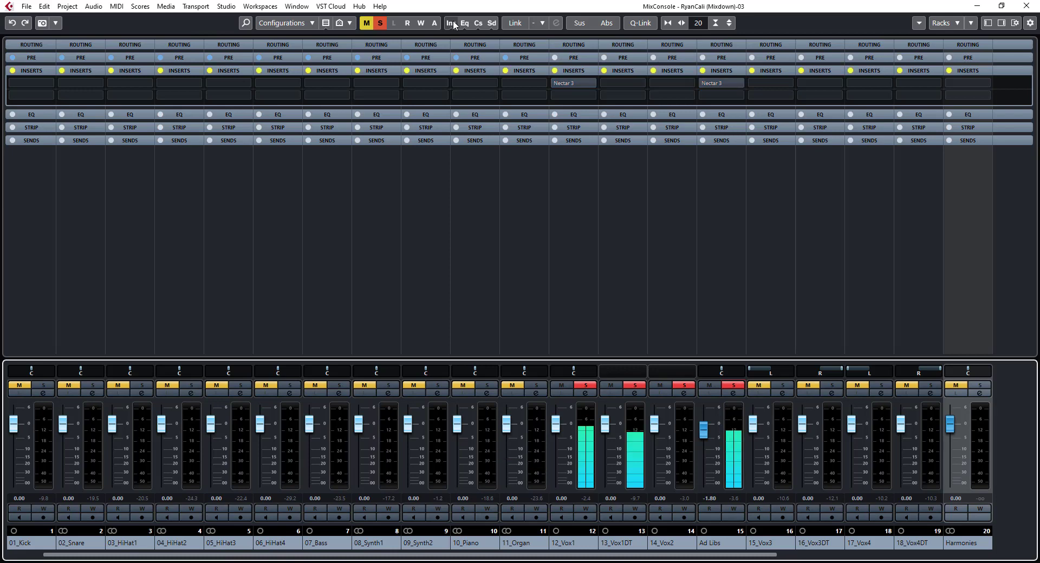
Step: Switch the bypass of all channel inserts on and off again during playback to compare the dry and processed soloed vocals
key(alt)
click(453, 20)
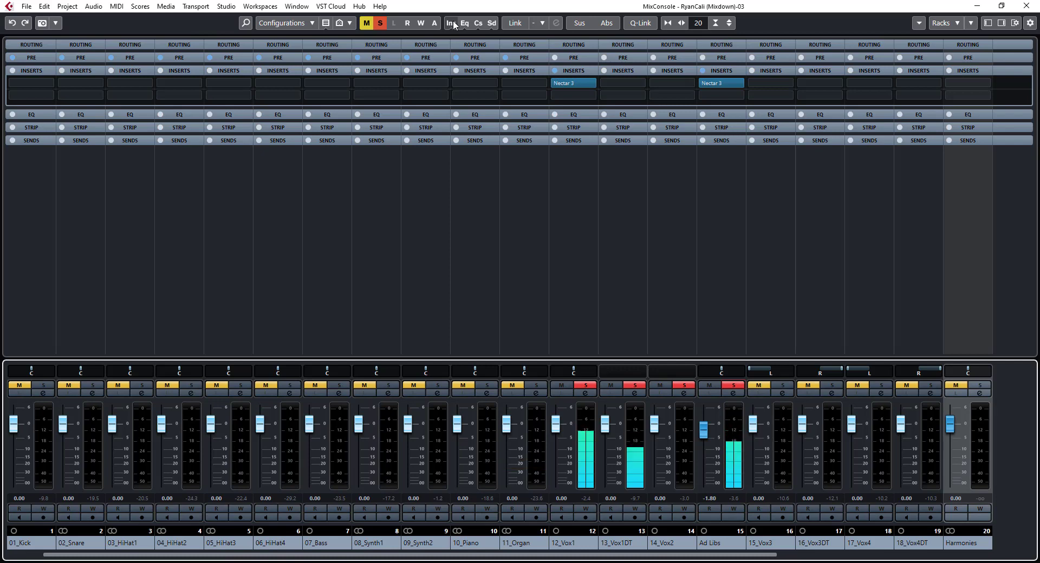
alt+click(453, 21)
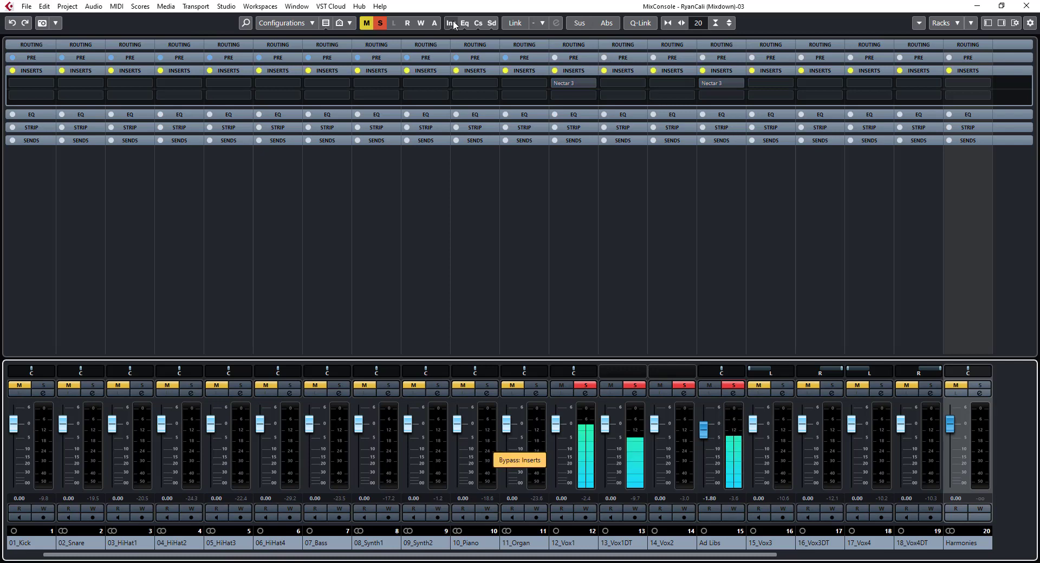
click(453, 21)
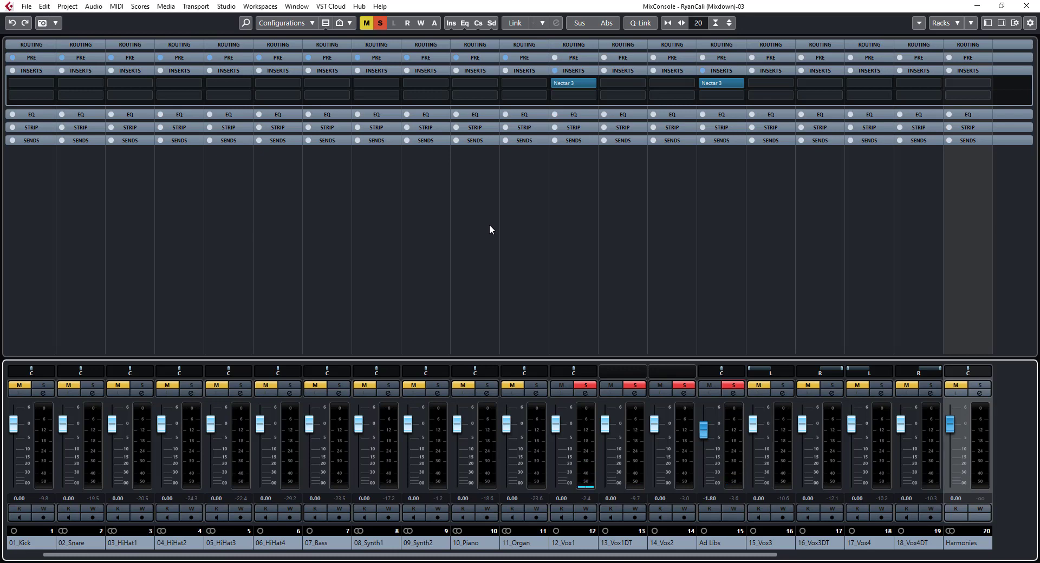
Step: Deactivate all channel solos, and switch the bypass of all inserts on and off, leaving the inserts active
click(381, 23)
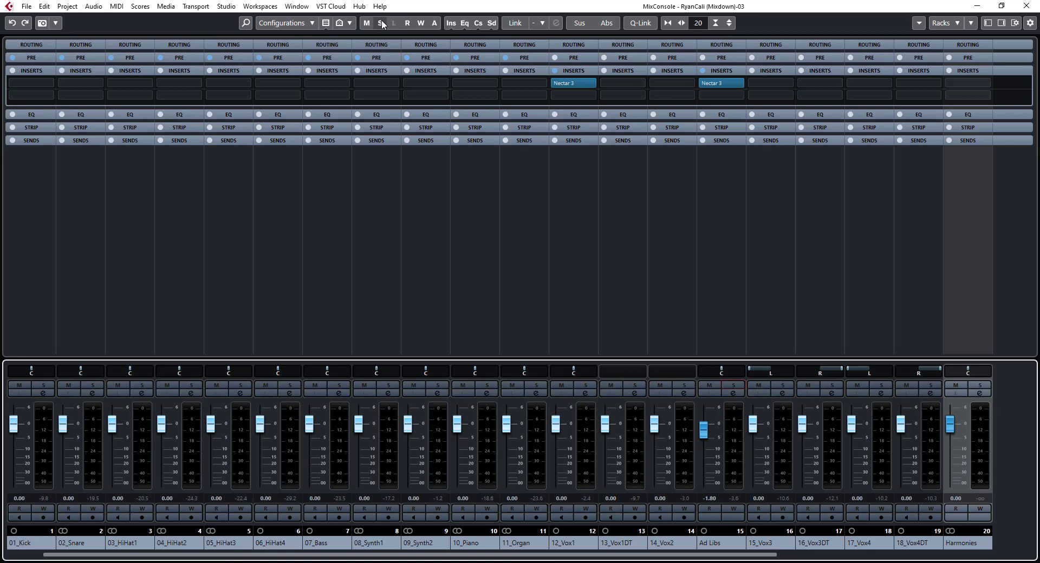
alt+click(452, 23)
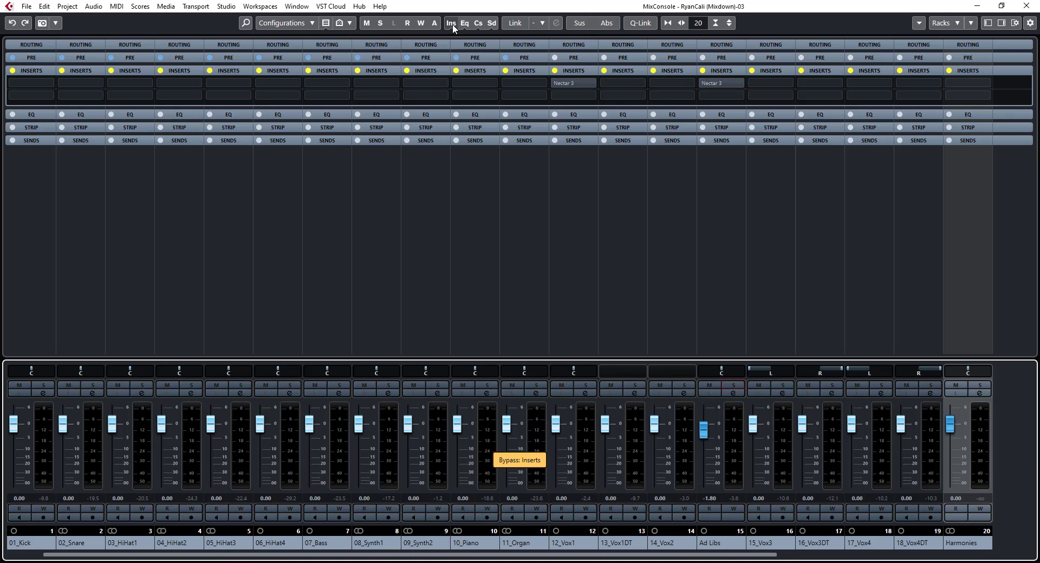
alt+click(453, 24)
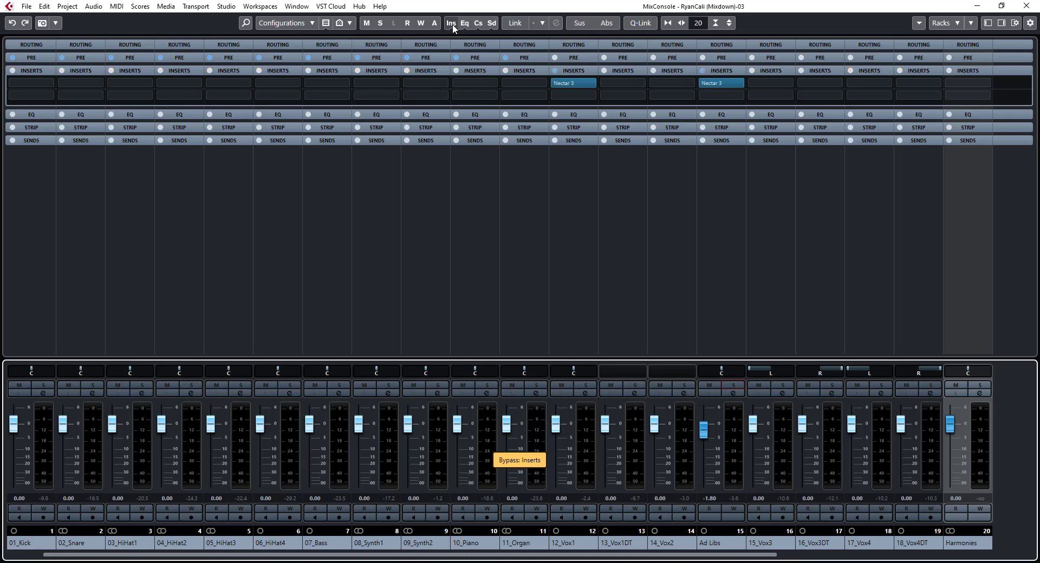
alt+click(451, 24)
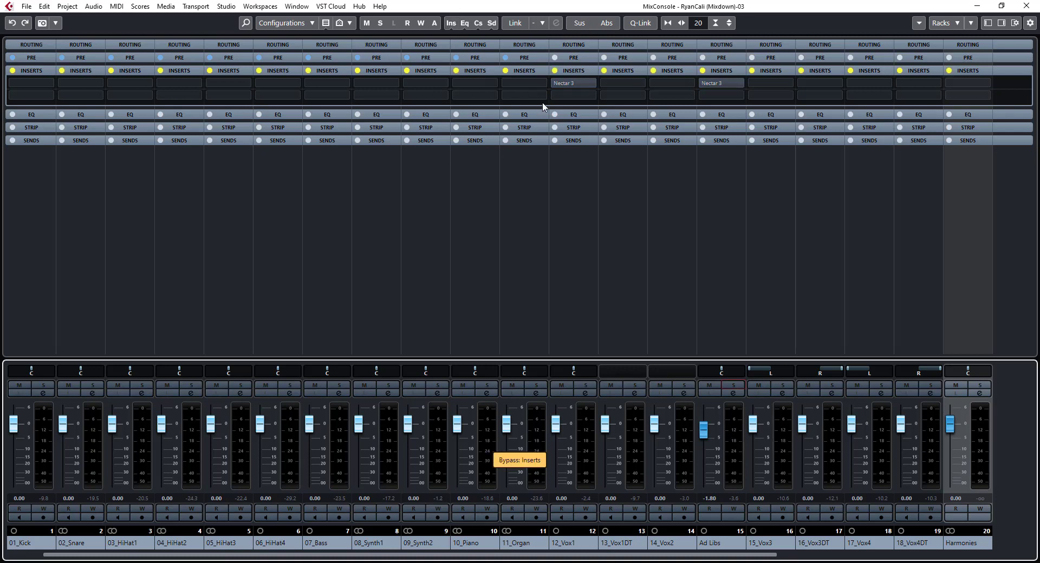
drag(716, 83, 573, 83)
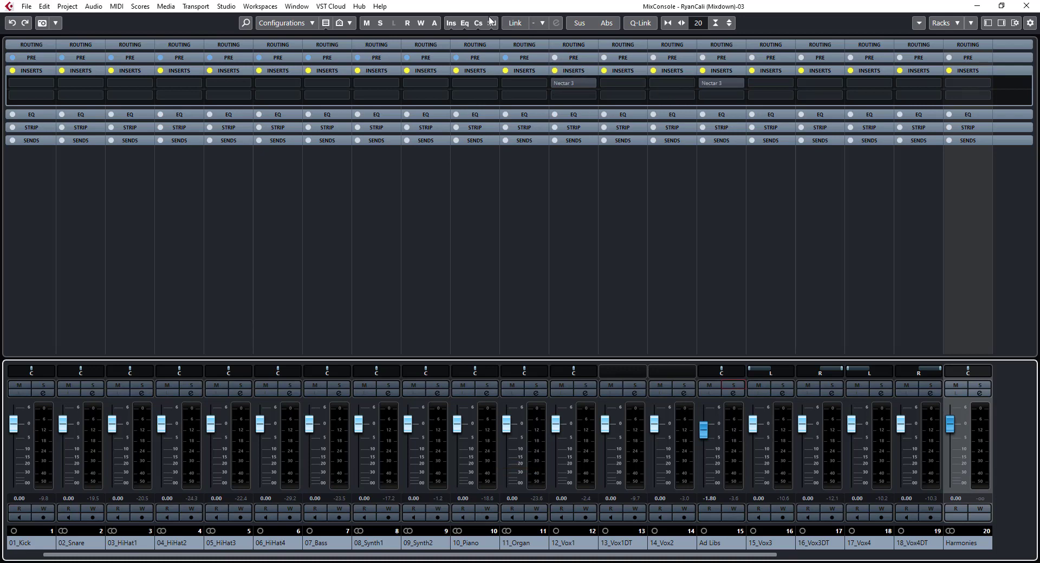
alt+click(451, 24)
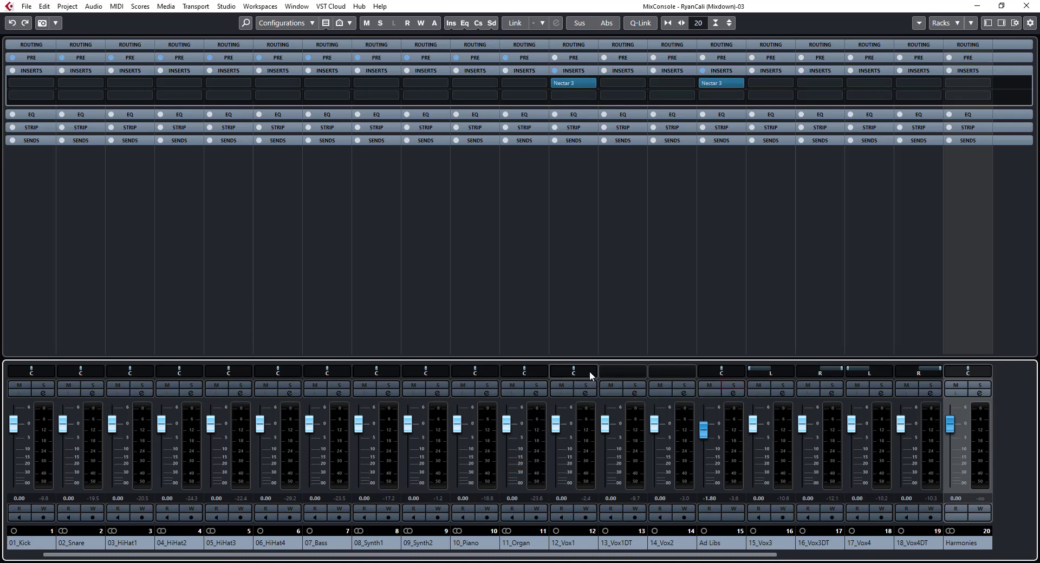
Step: Play the full mix and compare it with all channel inserts bypassed and active
click(450, 23)
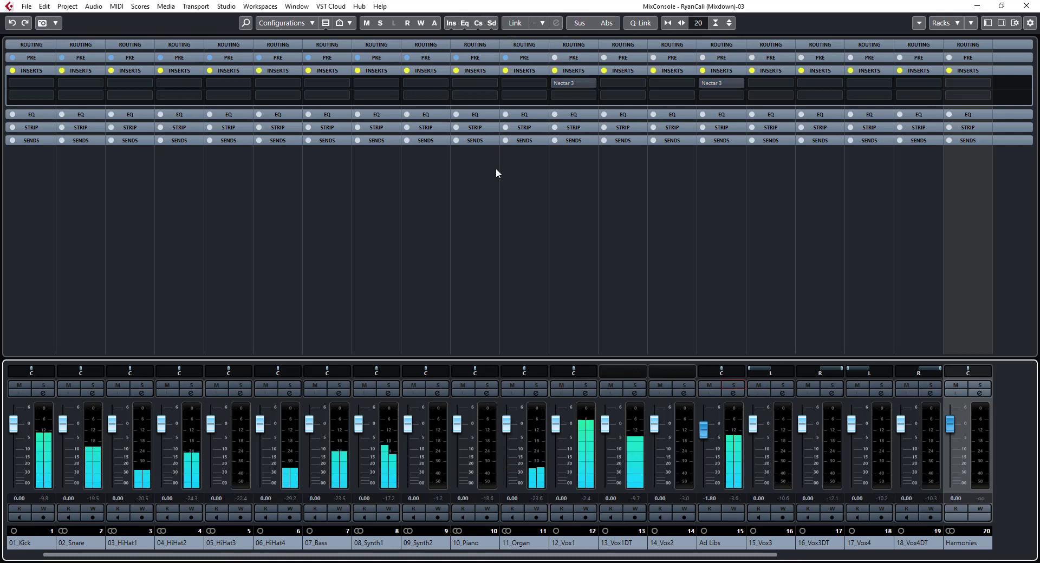
alt+click(449, 24)
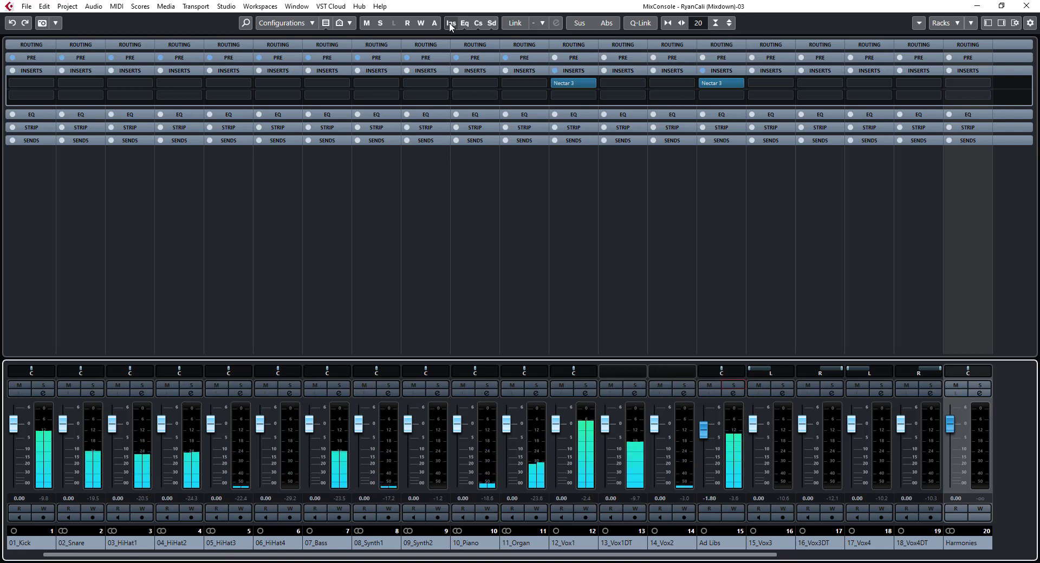
click(449, 23)
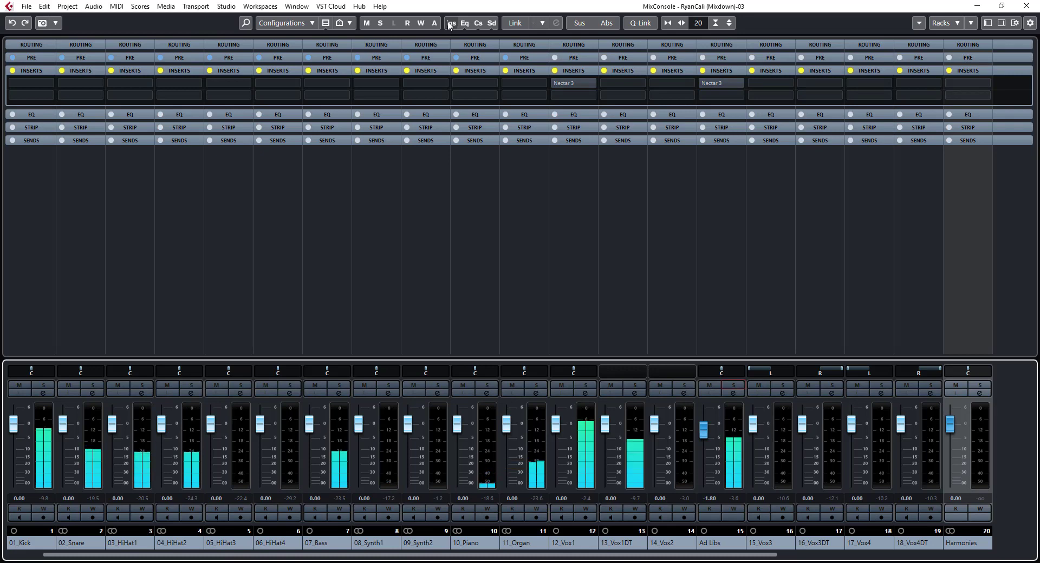
click(449, 22)
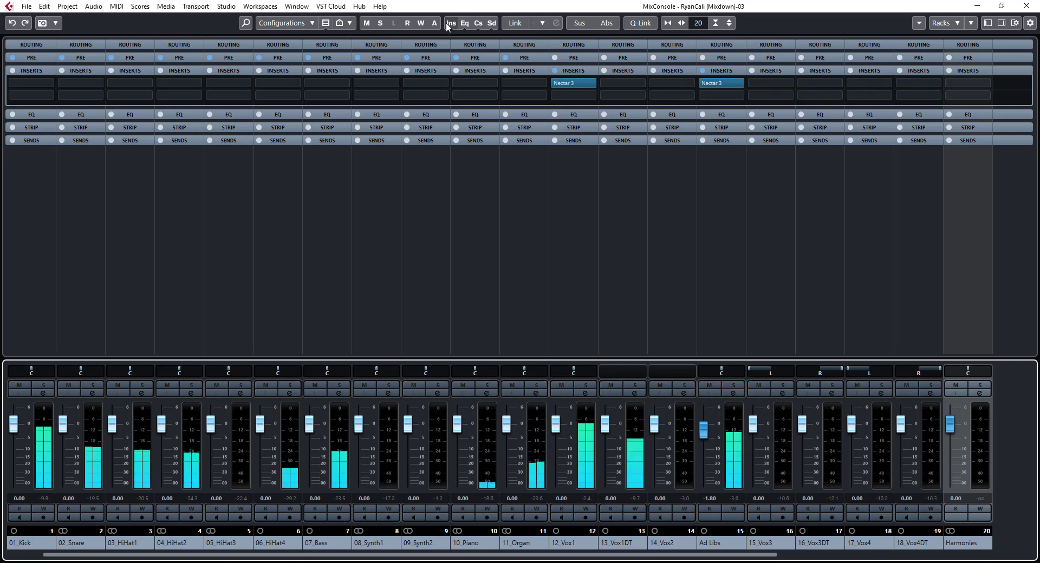
click(448, 24)
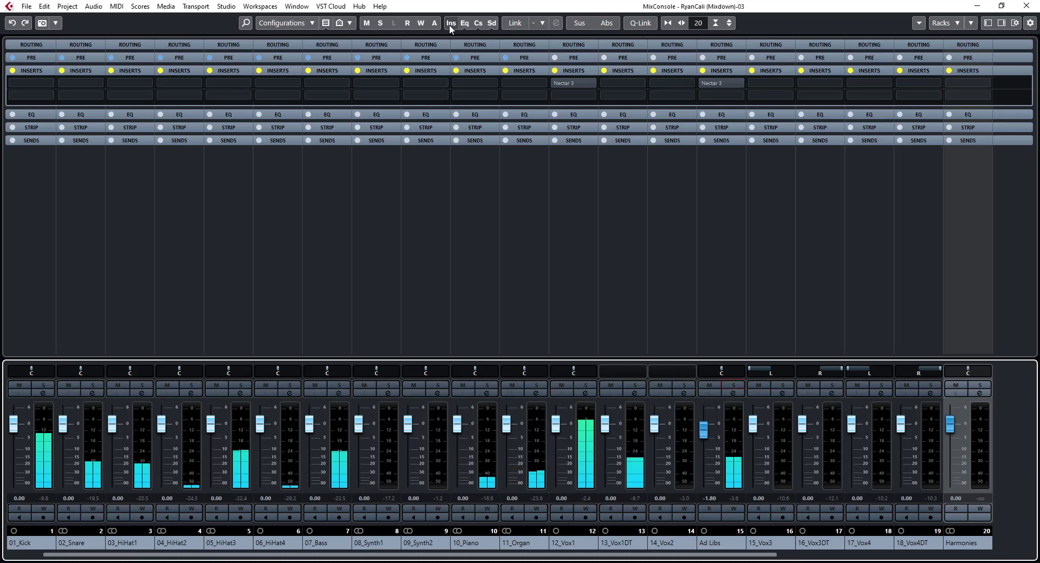
alt+click(449, 25)
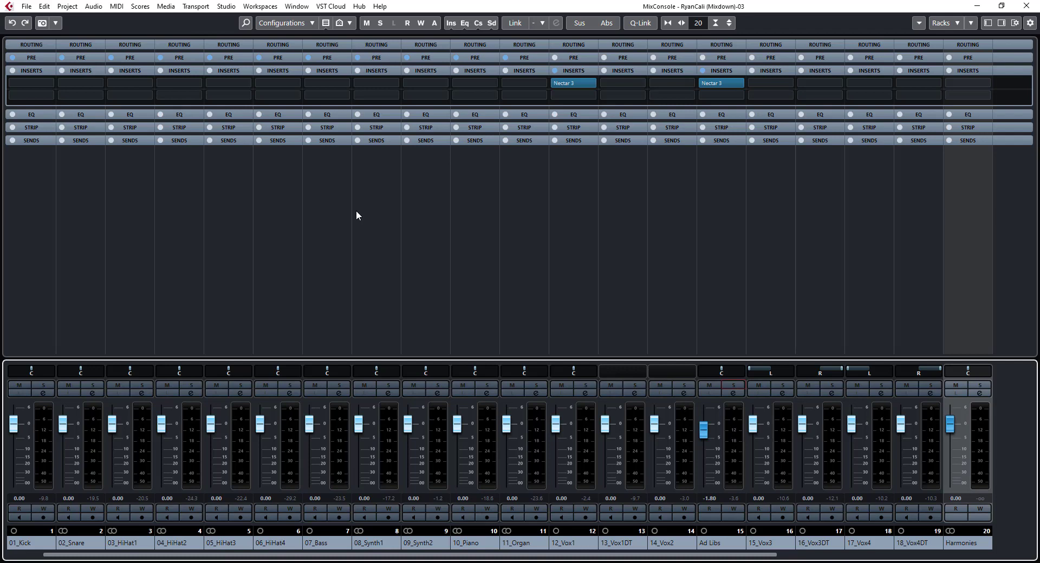
Step: Check the EQ 2 curve and the Match option in the 12_Vox1 channel's Nectar 3, and close the plug-in
click(568, 82)
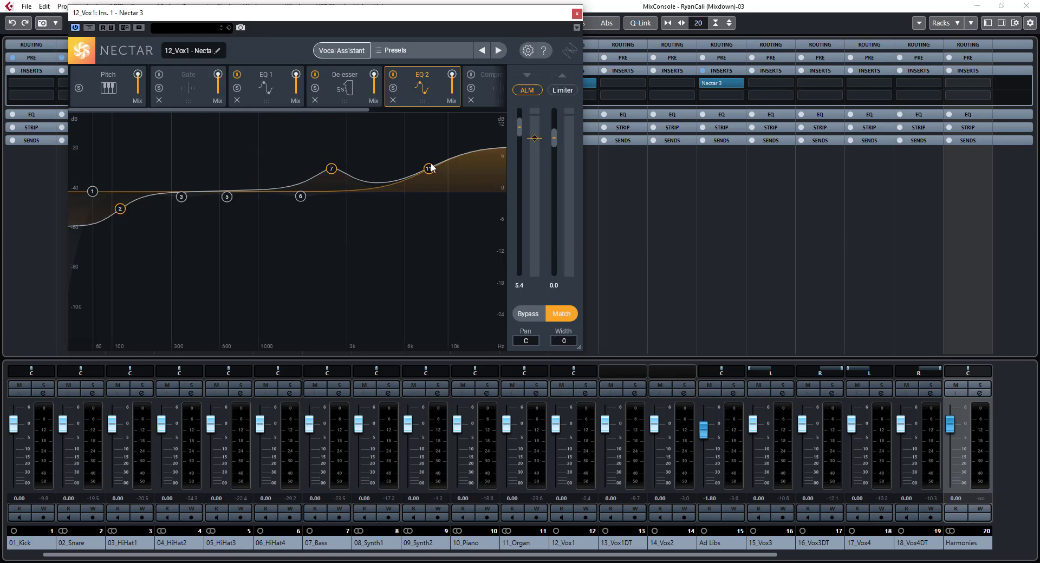
click(565, 315)
click(565, 316)
click(577, 13)
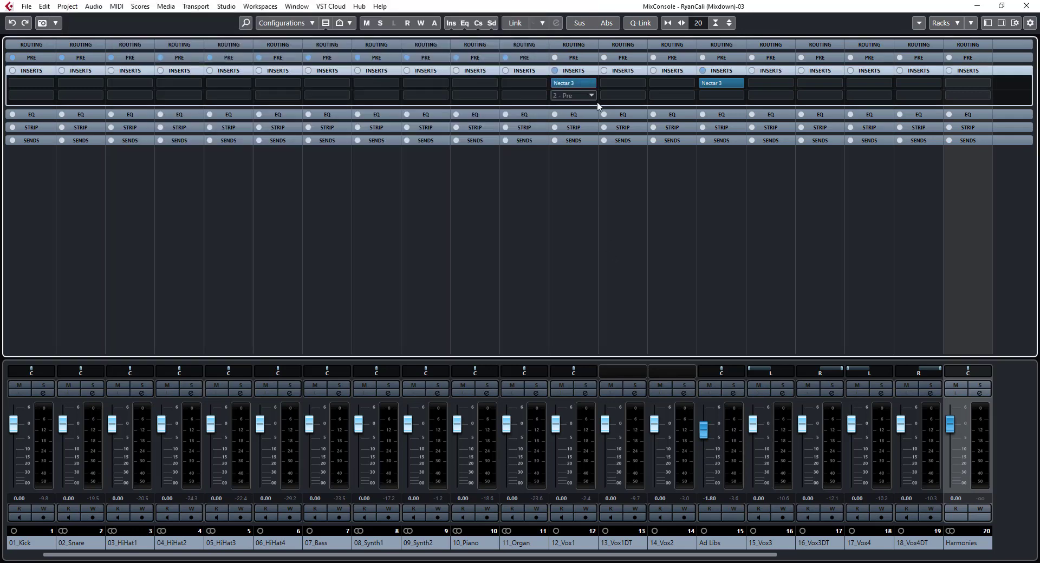